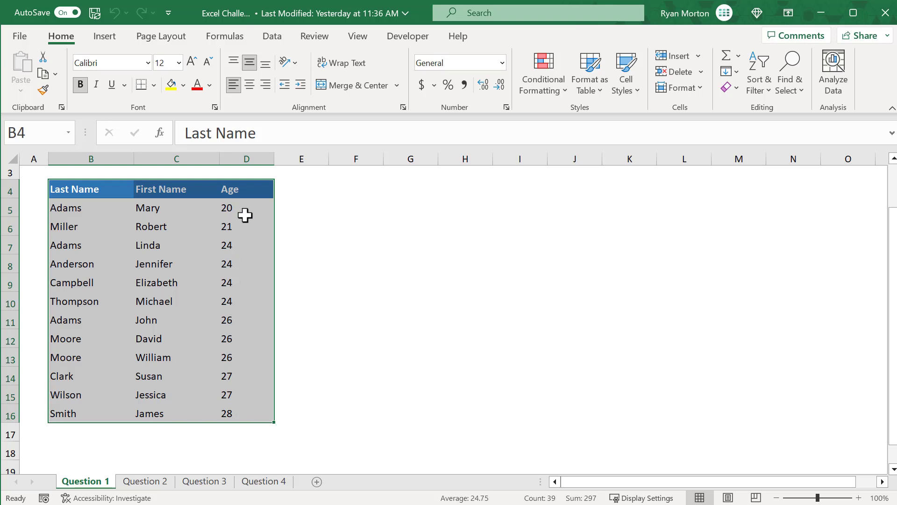
# Custom sort the selected table by Last Name and then by First Name, both on cell values from A to Z
pyautogui.rightClick(244, 215)
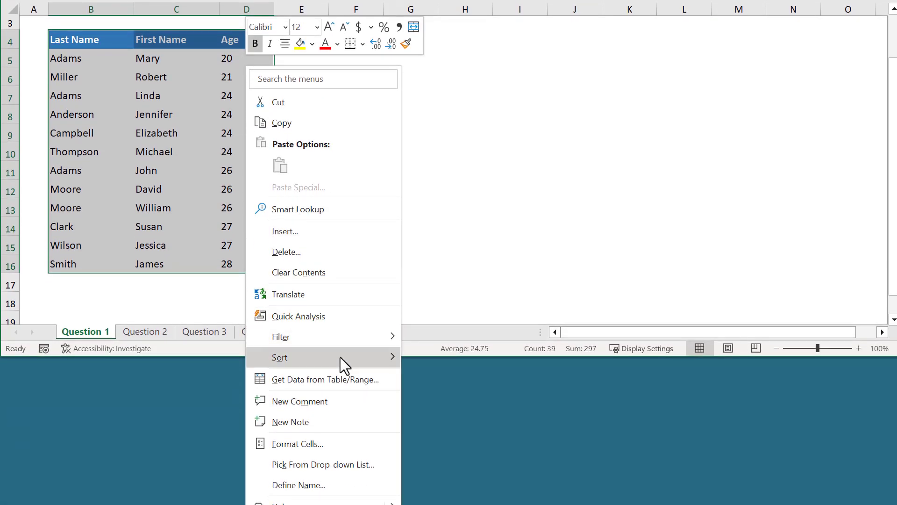
pyautogui.moveTo(340, 358)
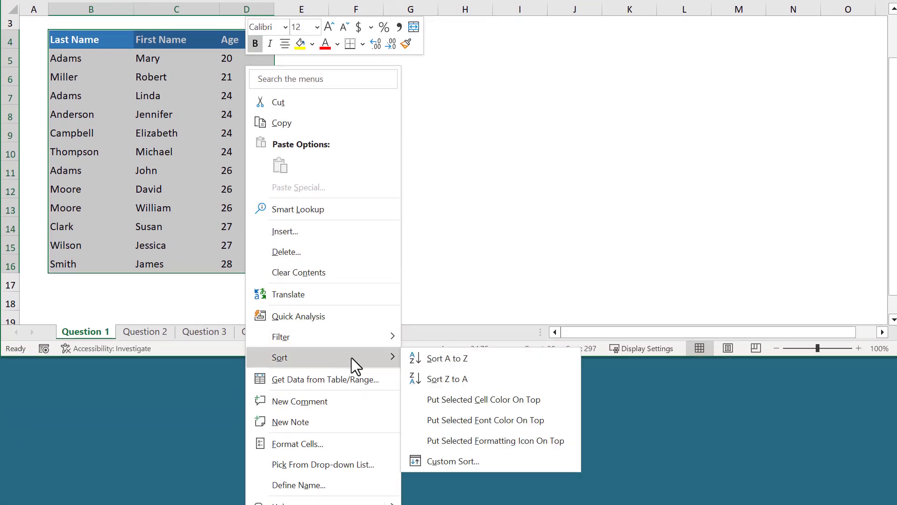
pyautogui.click(467, 464)
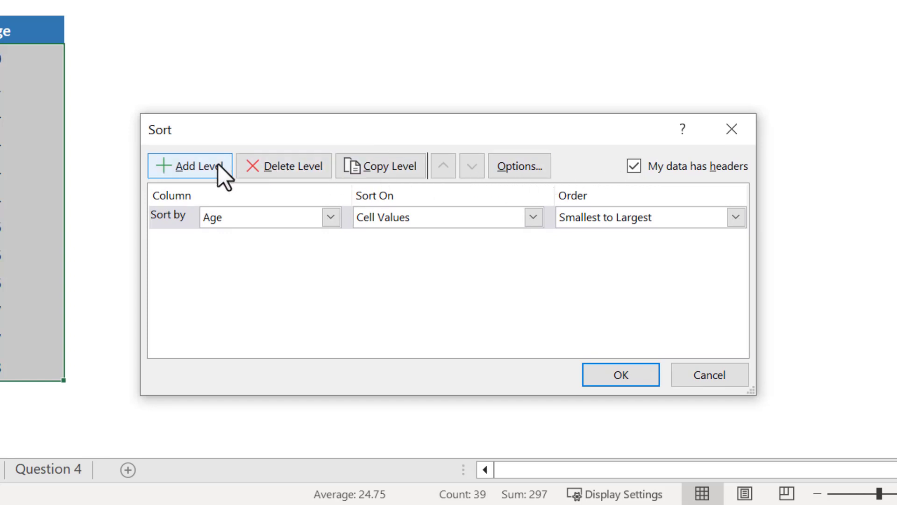
pyautogui.click(184, 173)
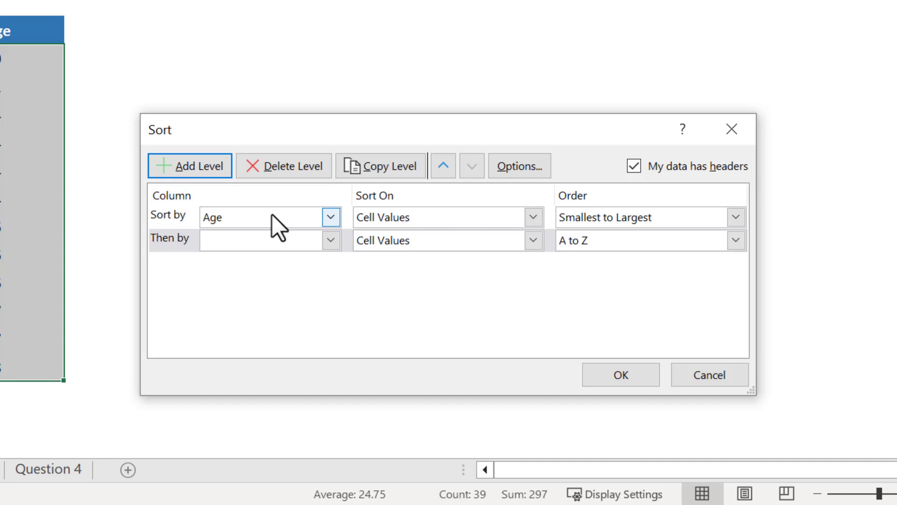
pyautogui.click(333, 220)
pyautogui.click(309, 237)
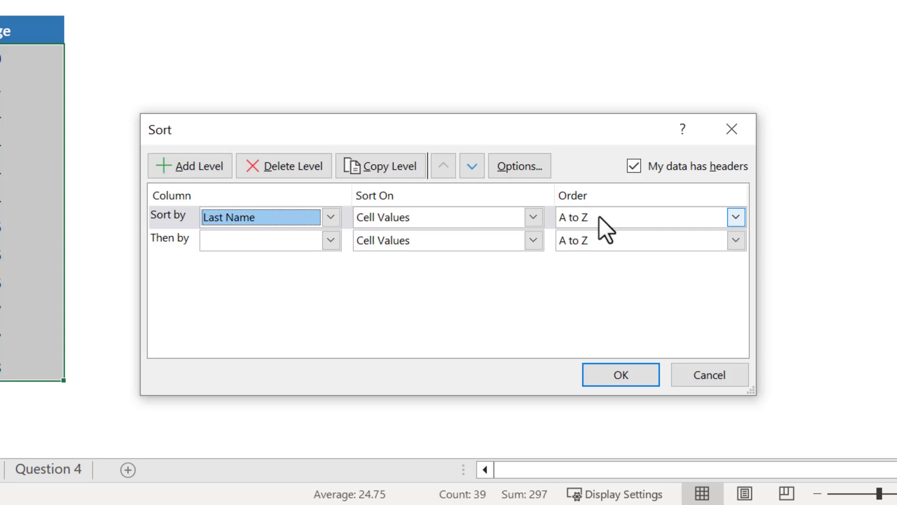
pyautogui.click(325, 240)
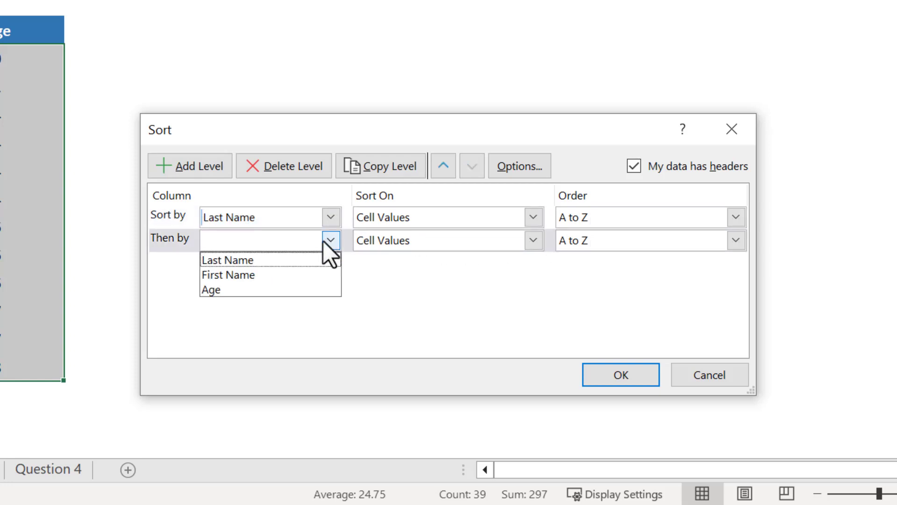
pyautogui.click(299, 271)
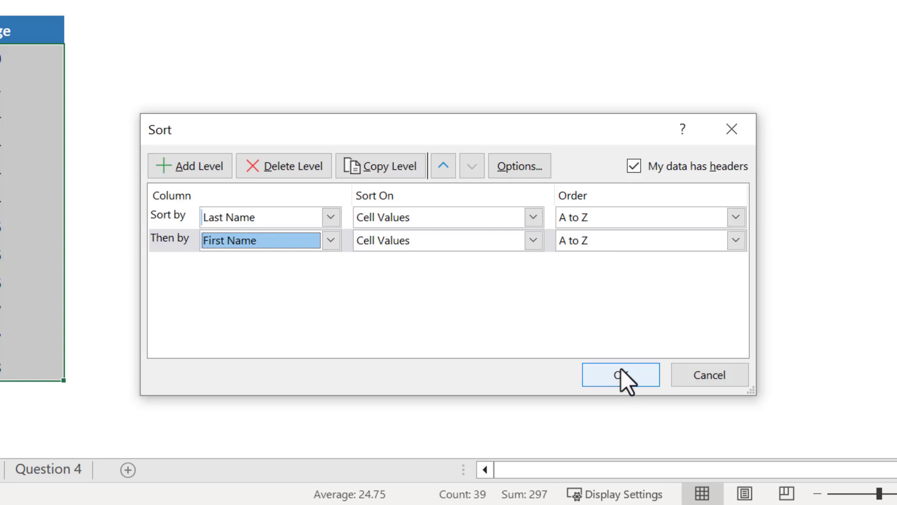
pyautogui.click(643, 379)
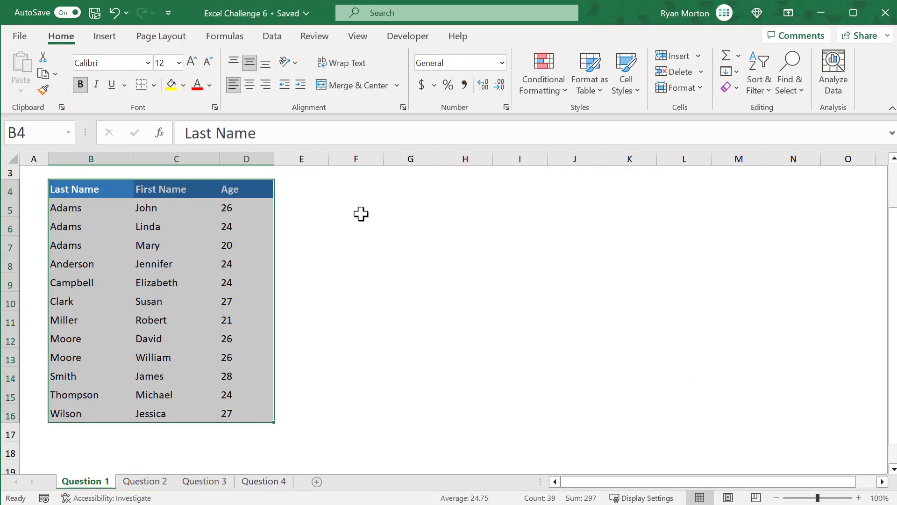
pyautogui.click(360, 194)
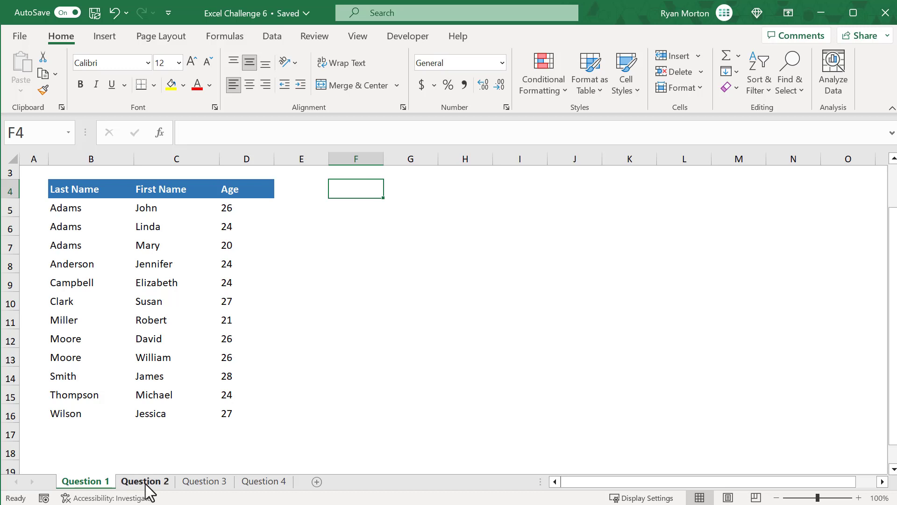
# On the Question 2 sheet, turn on filtering for the table in B4:D16
pyautogui.click(167, 484)
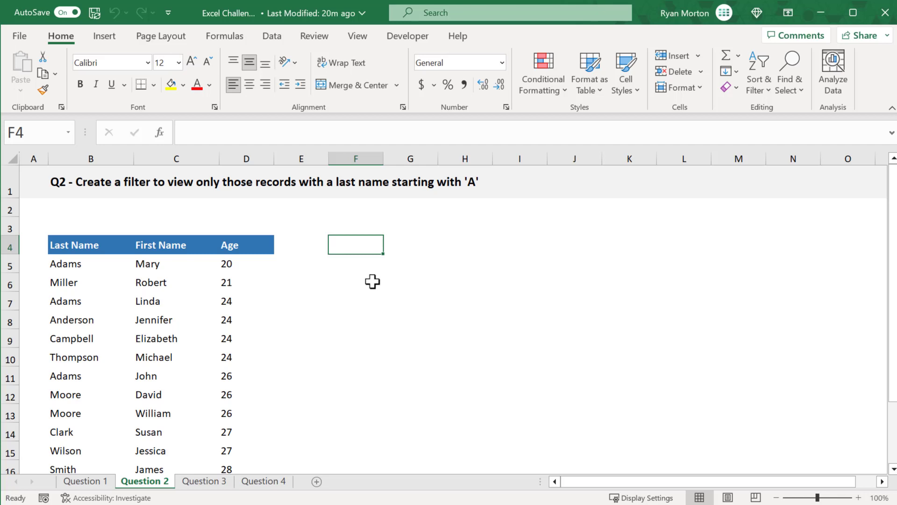
pyautogui.scroll(-1, 372, 281)
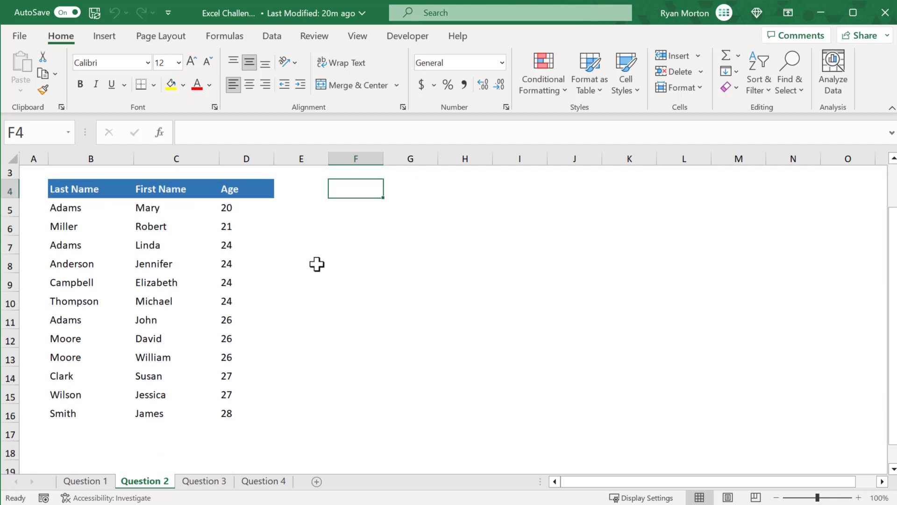
pyautogui.moveTo(88, 185); pyautogui.dragTo(250, 411)
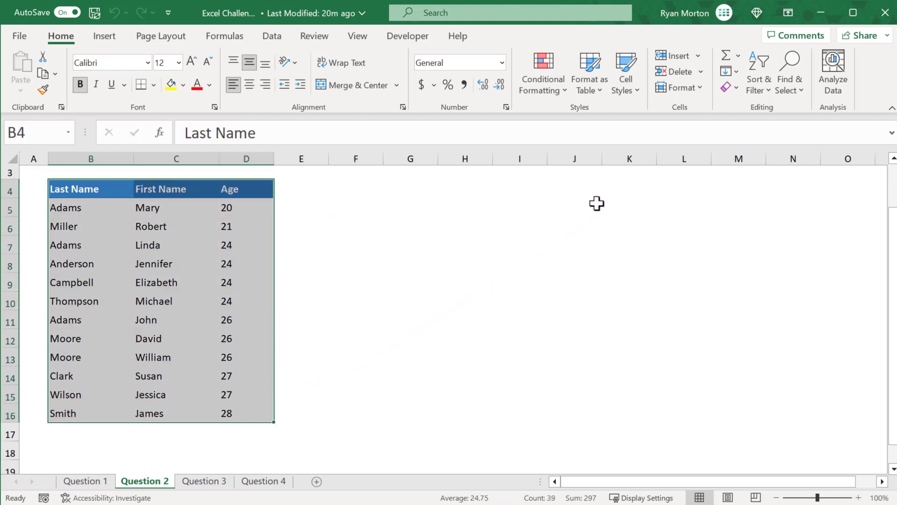
pyautogui.click(758, 86)
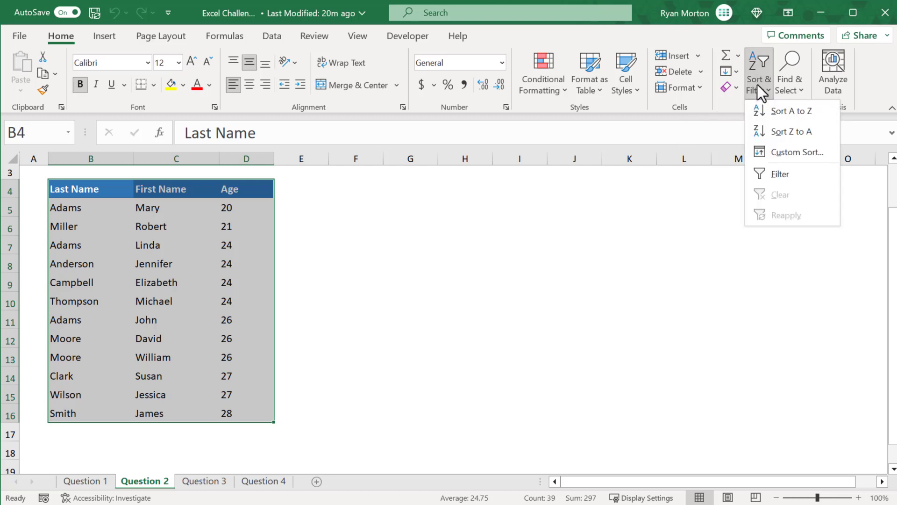
pyautogui.click(788, 174)
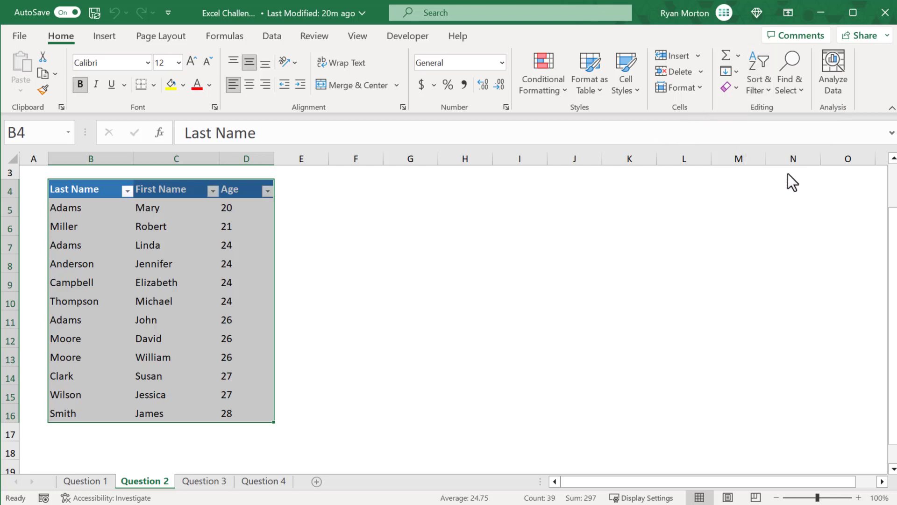
pyautogui.click(354, 192)
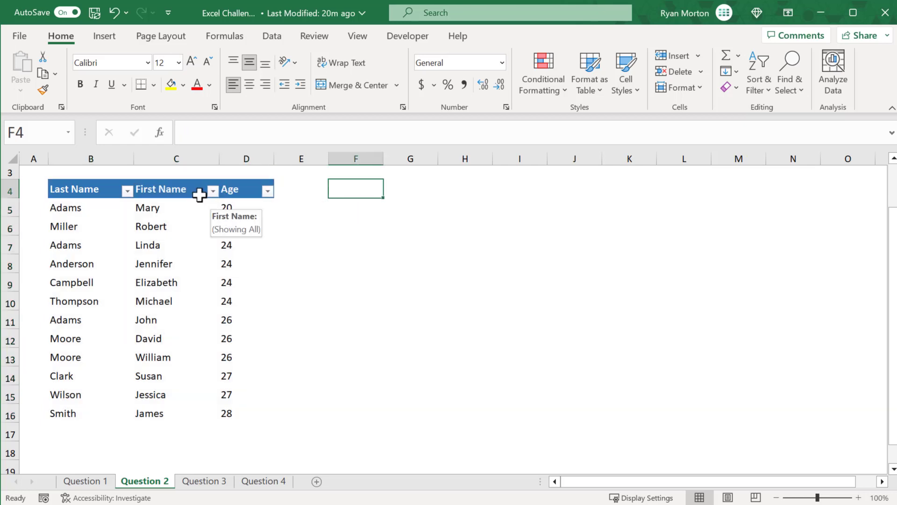
# Filter the Last Name column with a text filter for values that begin with A
pyautogui.click(127, 190)
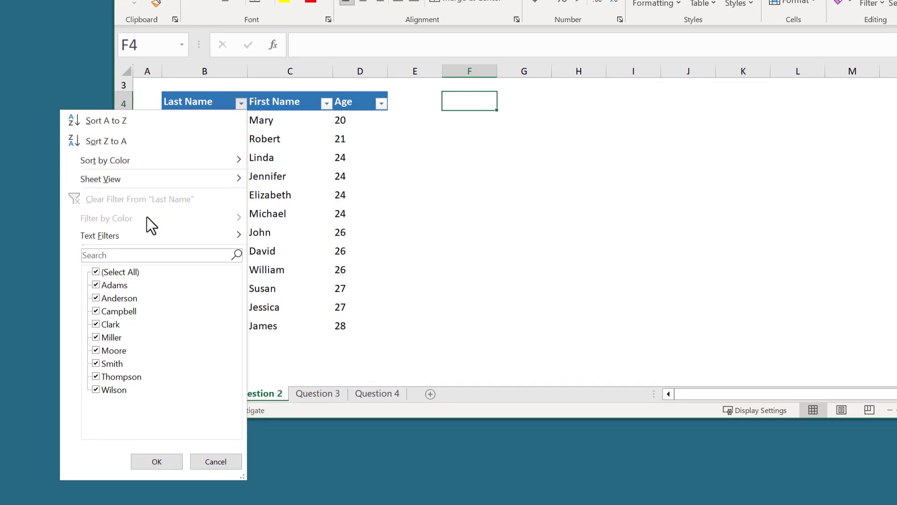
pyautogui.moveTo(27, 326)
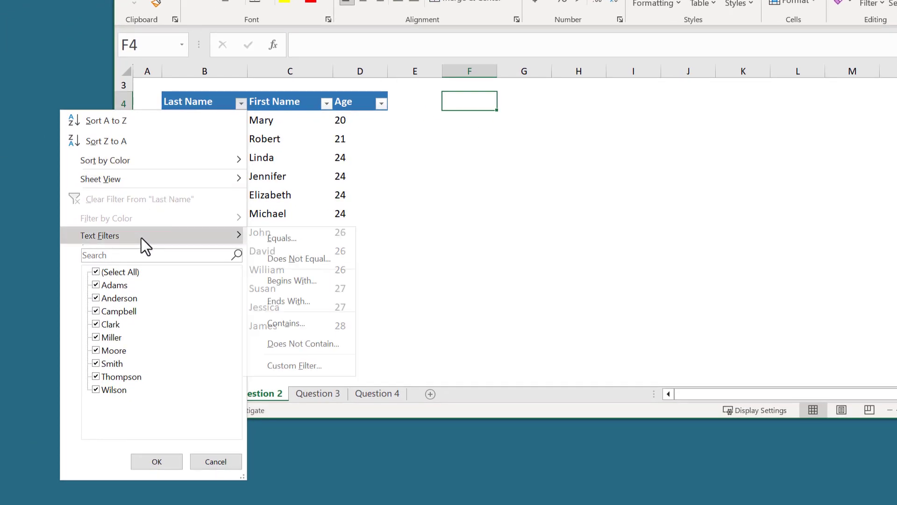
pyautogui.click(296, 280)
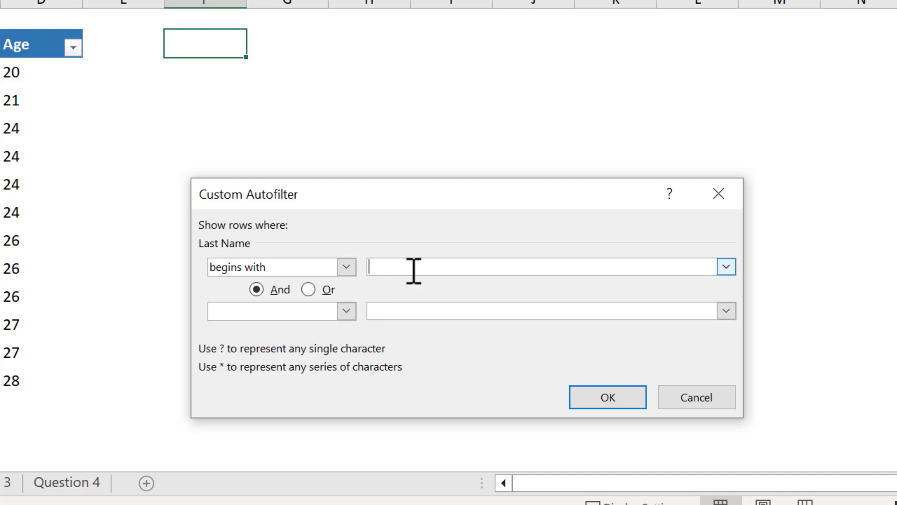
pyautogui.write('A')
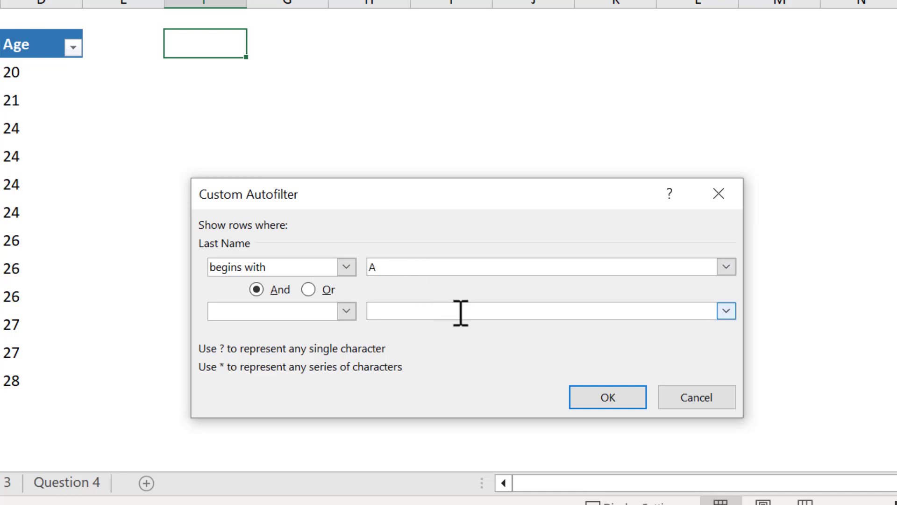
pyautogui.click(579, 399)
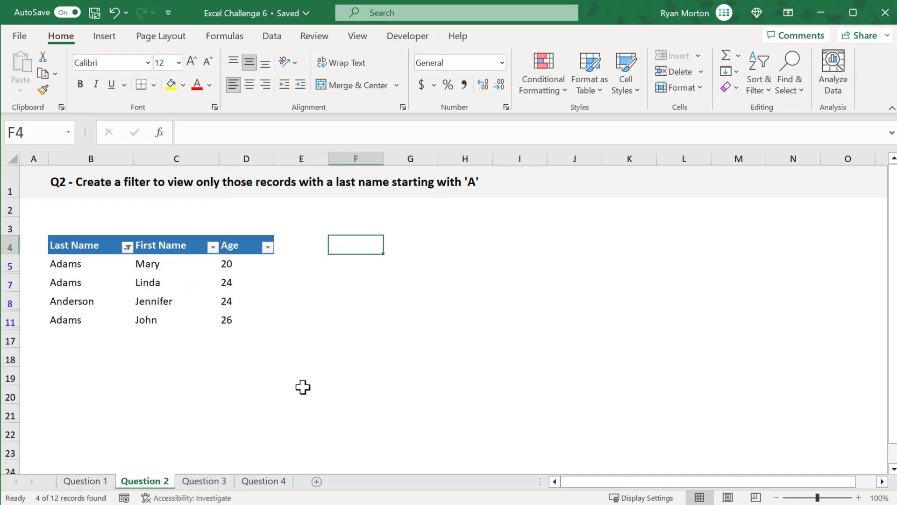
# On the Question 3 sheet, start a formula in F5 with FILTER nested inside SORT, using B5:D16 as the array
pyautogui.click(225, 481)
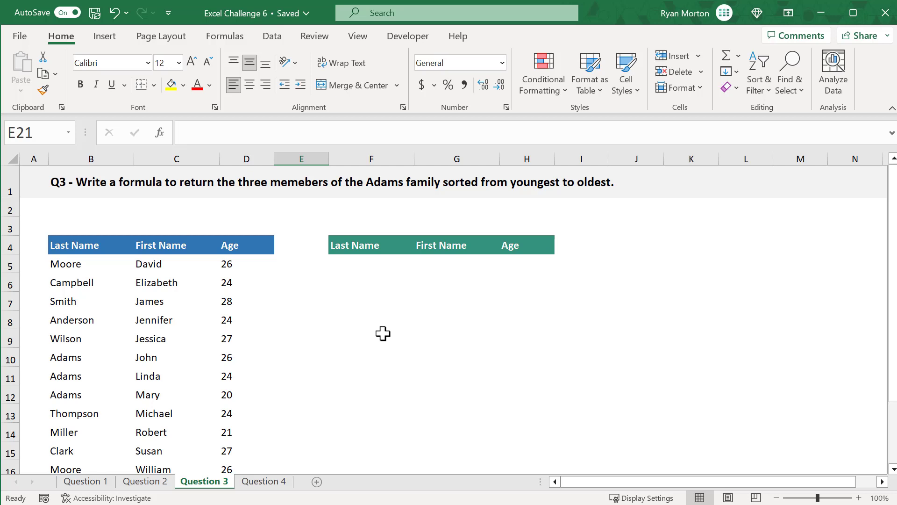
pyautogui.scroll(-1, 383, 333)
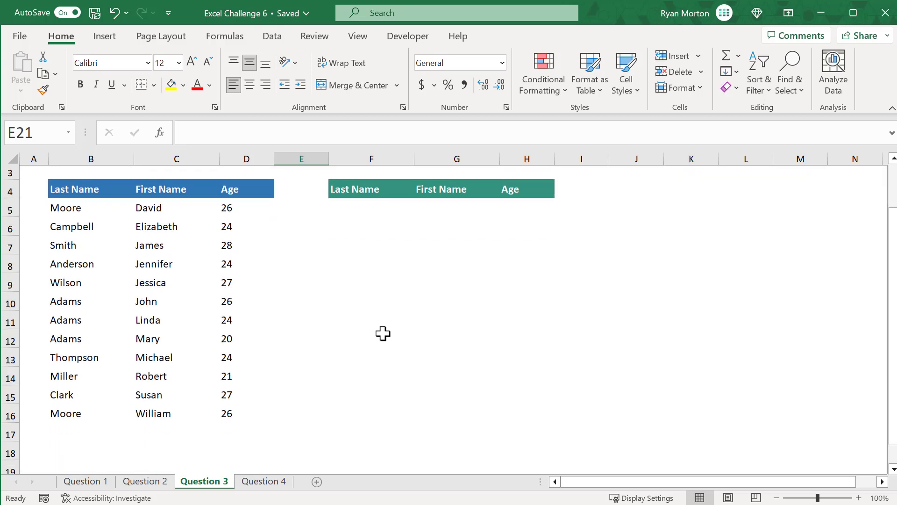
pyautogui.click(369, 205)
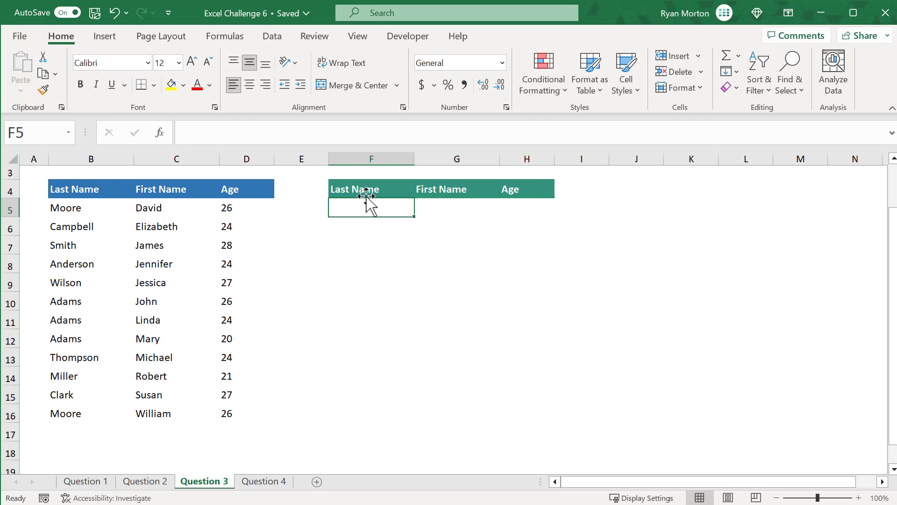
pyautogui.click(375, 131)
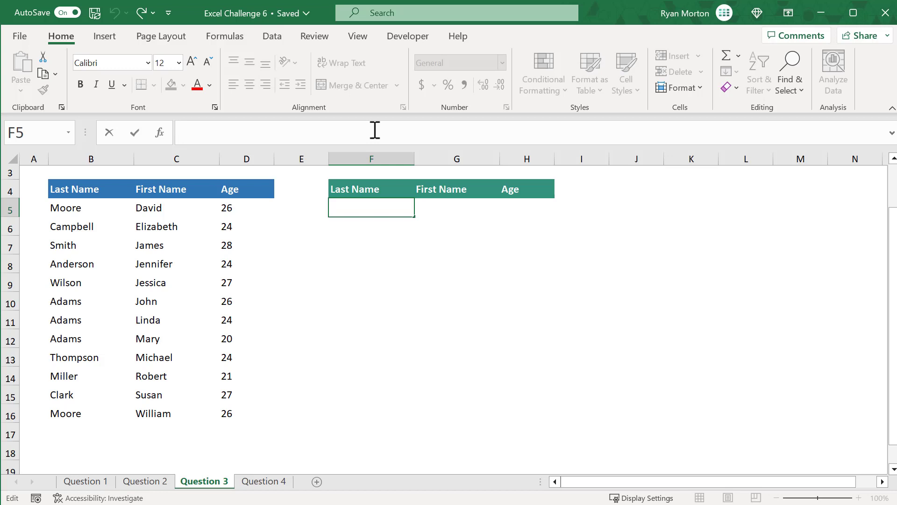
pyautogui.write('=')
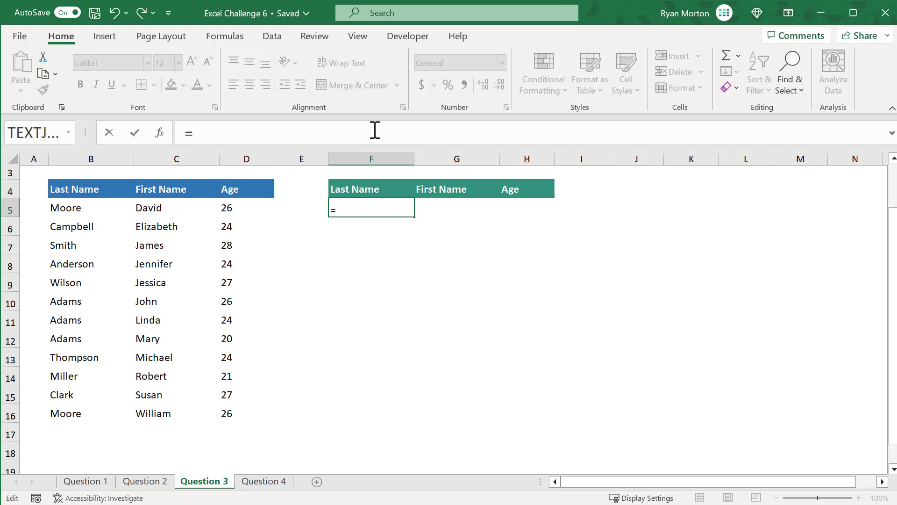
pyautogui.write('sor')
pyautogui.press('Tab')
pyautogui.write('fi')
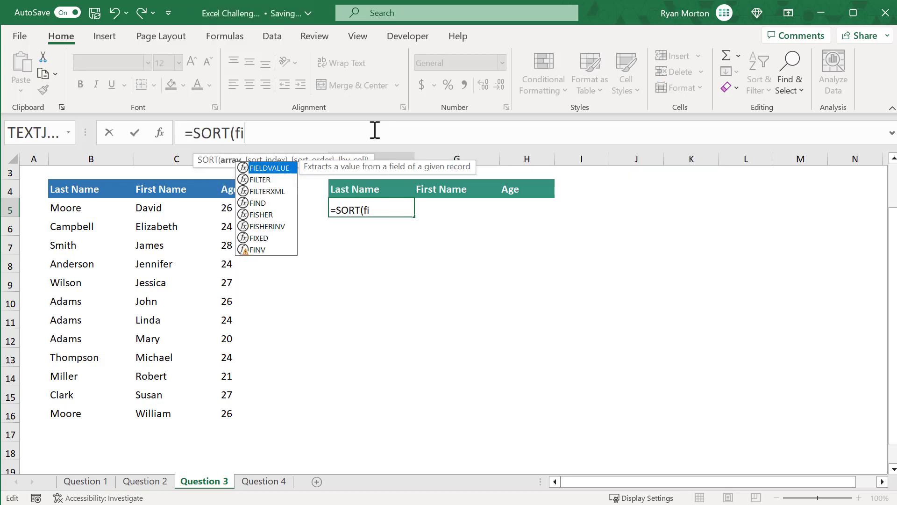
pyautogui.write('lt')
pyautogui.press('Tab')
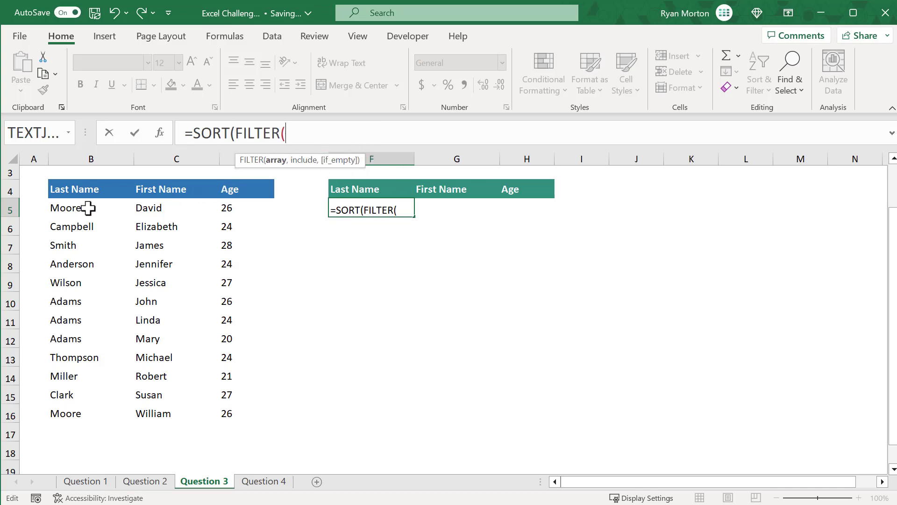
pyautogui.moveTo(88, 209); pyautogui.dragTo(232, 412)
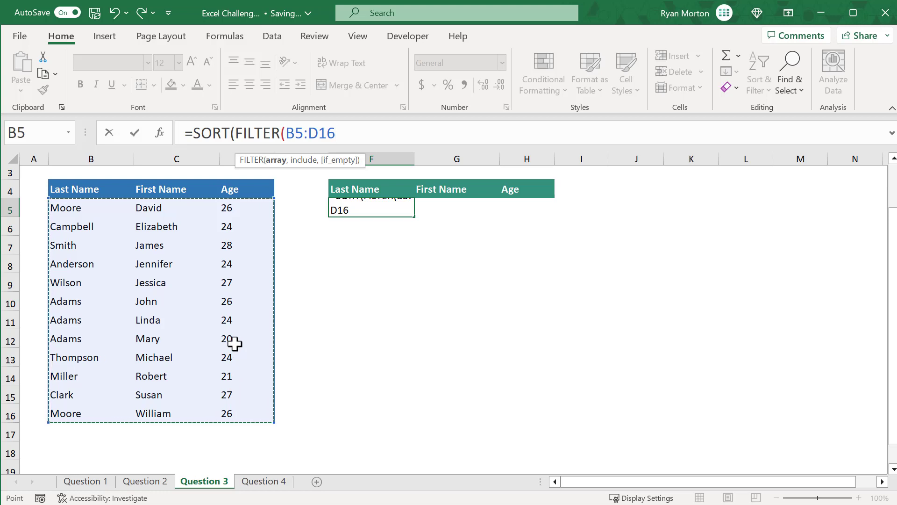
# Set the FILTER include condition to B5:B16 equal to the last name found in B10, entered as quoted text, and close FILTER
pyautogui.write(',')
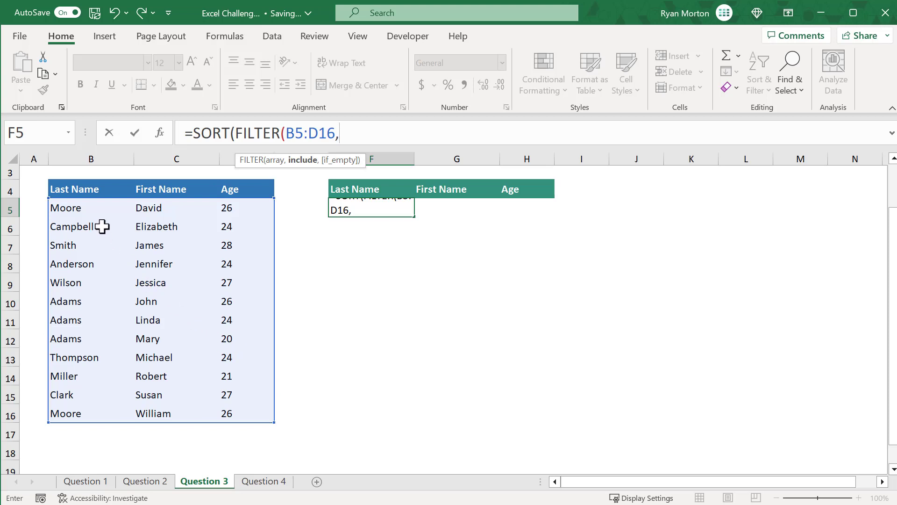
pyautogui.moveTo(103, 211); pyautogui.dragTo(99, 413)
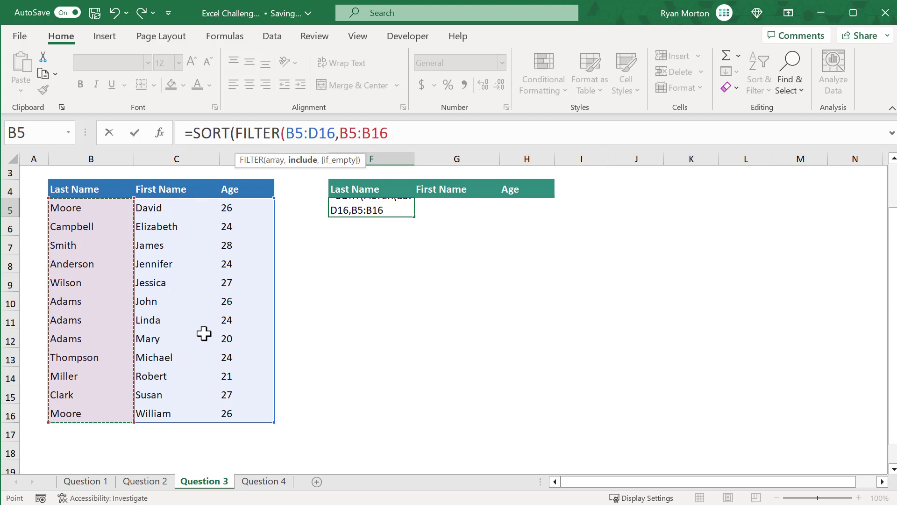
pyautogui.write('=')
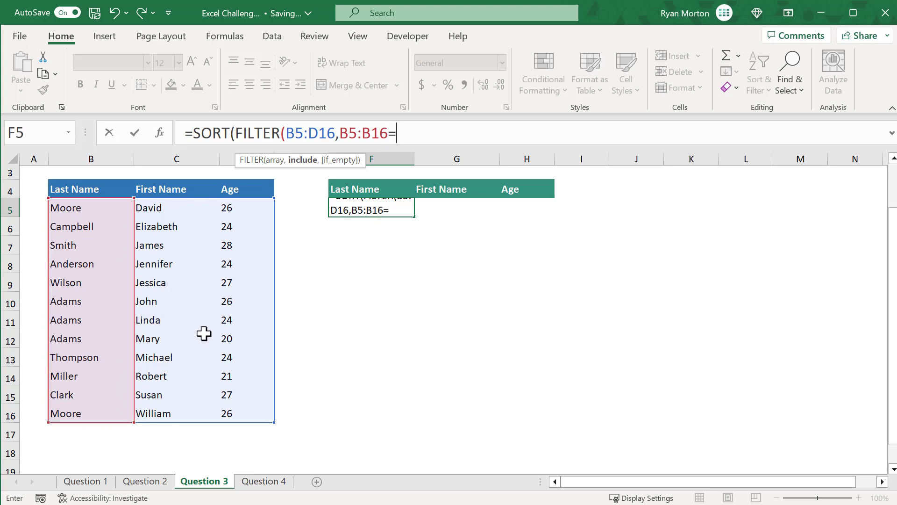
pyautogui.write('"Adams"')
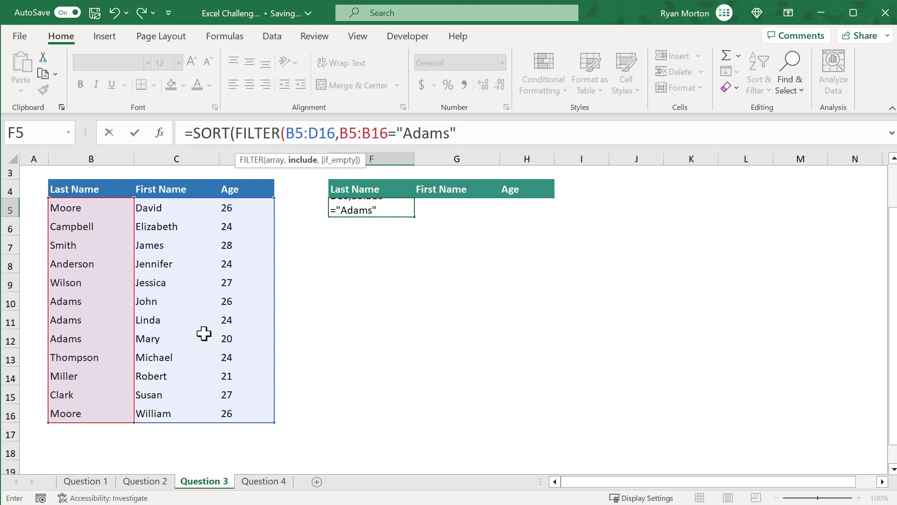
pyautogui.write(')')
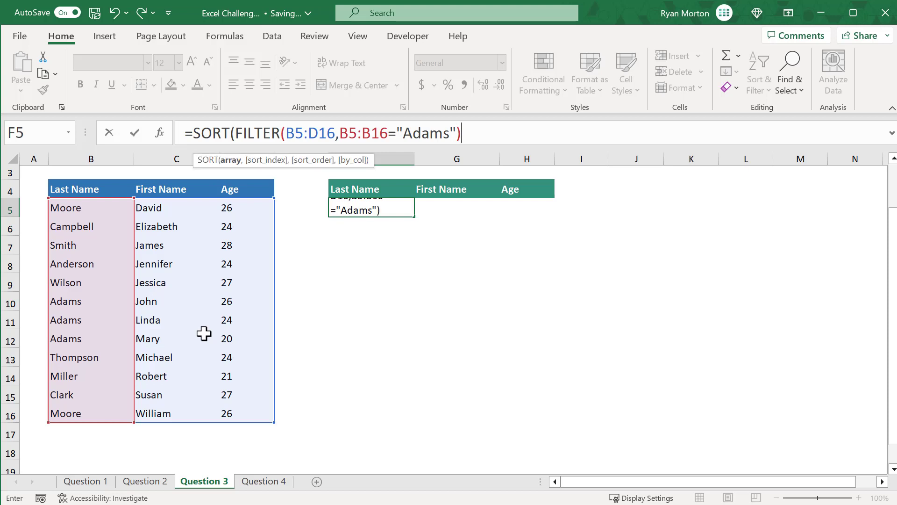
# Complete the SORT formula in F5 with sort index 3 and ascending sort order 1
pyautogui.write(',')
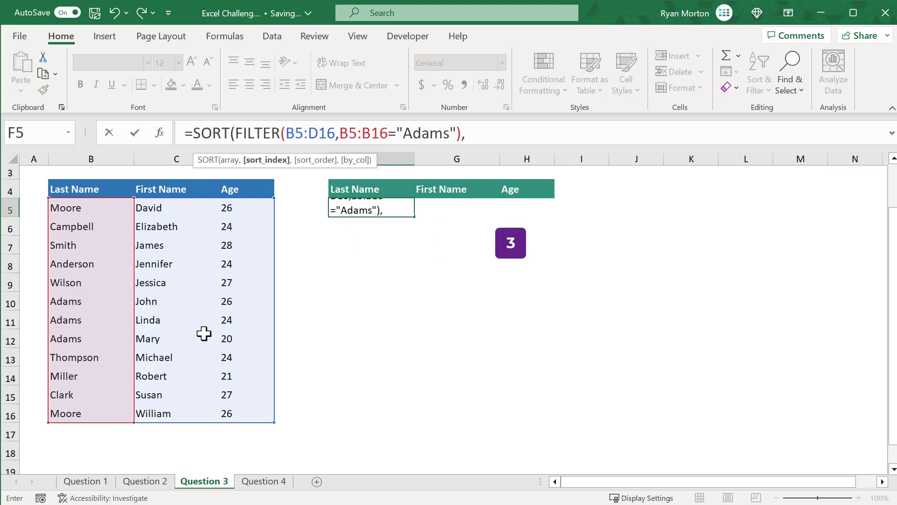
pyautogui.write('3')
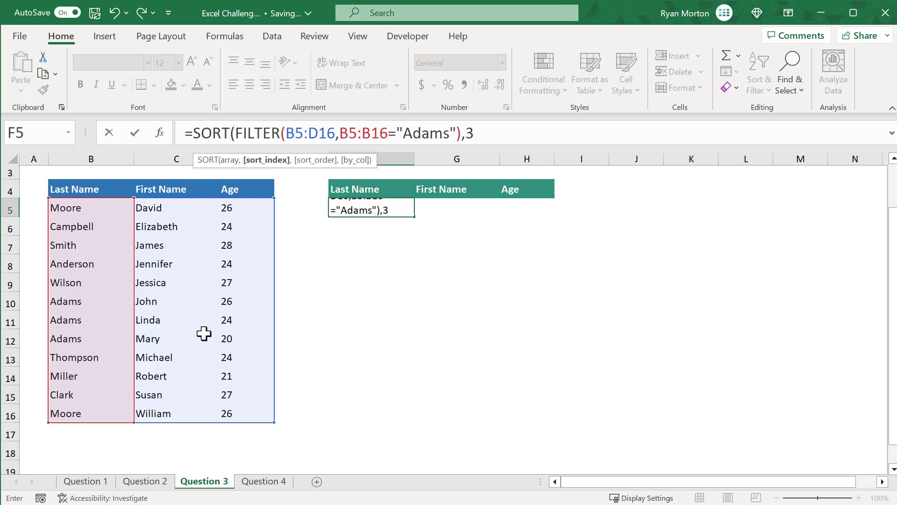
pyautogui.write(',')
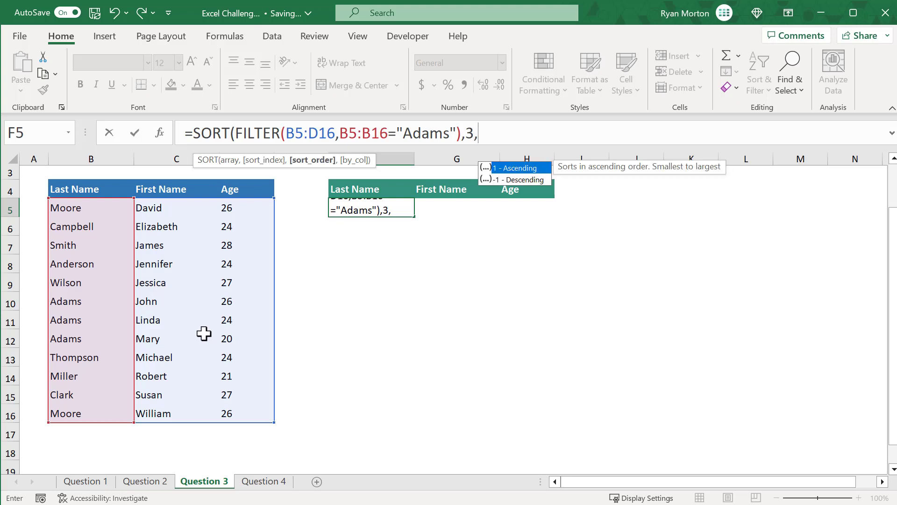
pyautogui.write('1')
pyautogui.write(')')
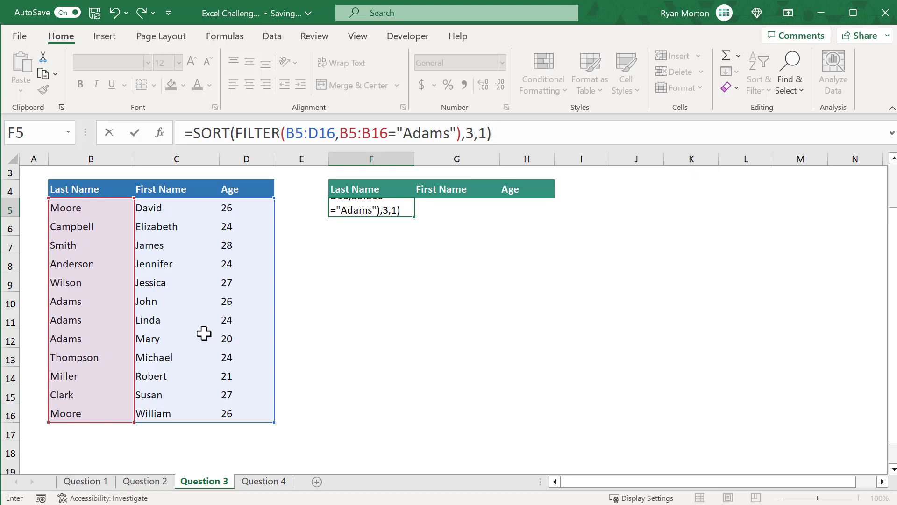
pyautogui.press('Return')
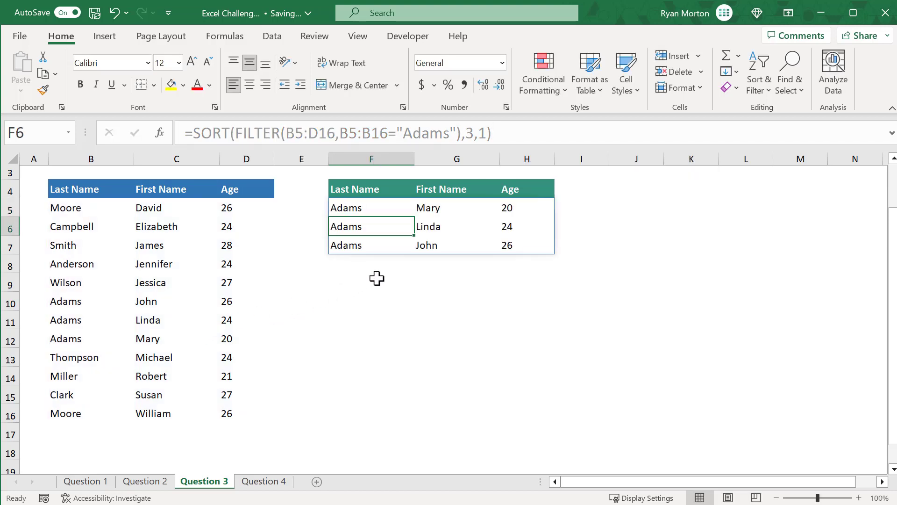
pyautogui.click(387, 210)
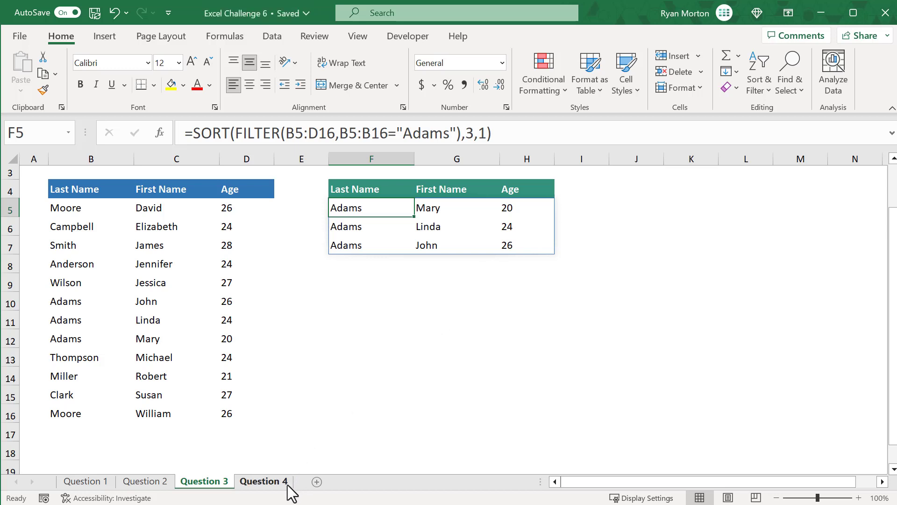
# On the Question 4 sheet, start a FILTER formula in F7 with B5:D16 as the array
pyautogui.click(264, 481)
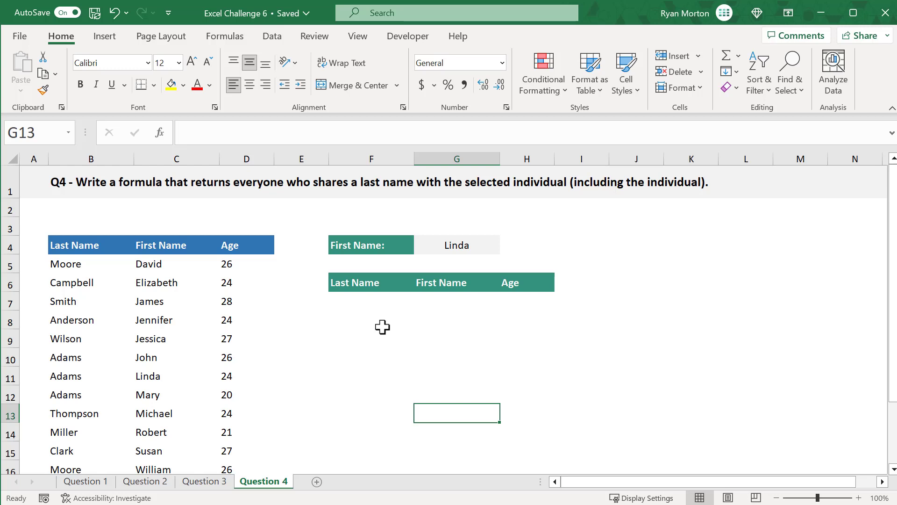
pyautogui.scroll(-1, 382, 326)
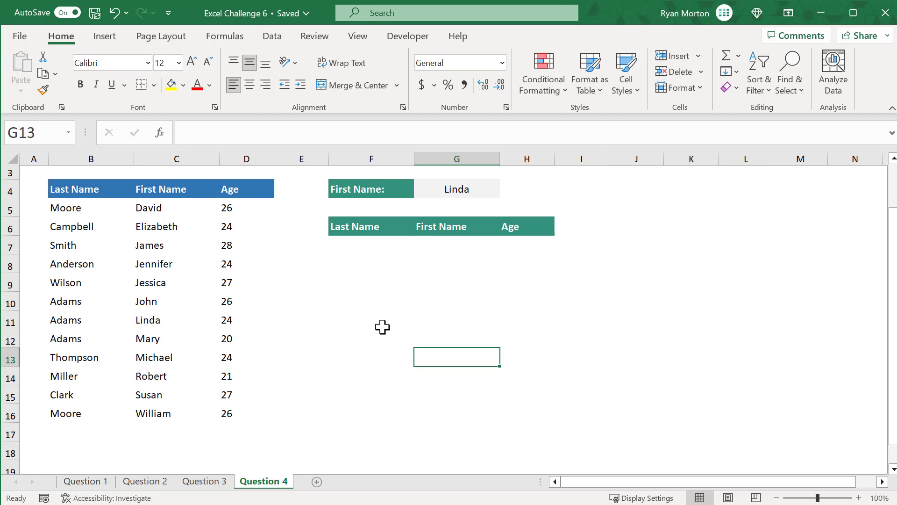
pyautogui.click(359, 243)
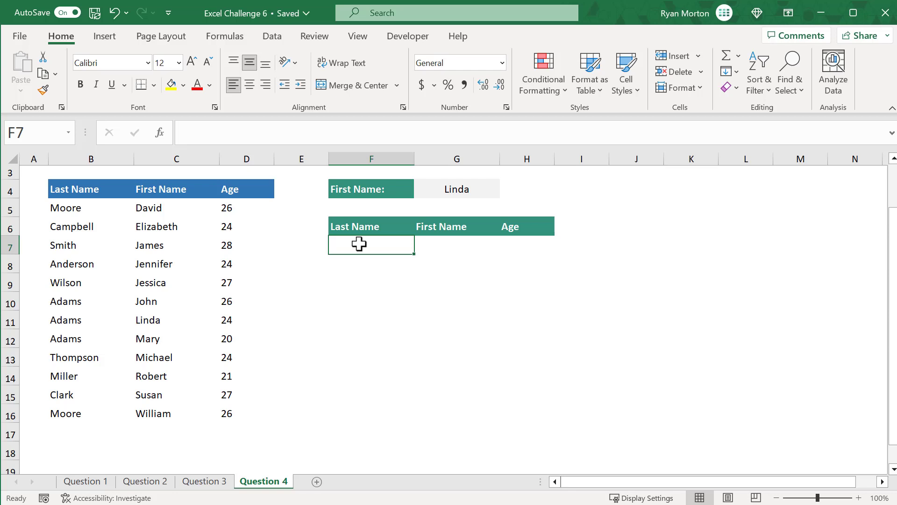
pyautogui.click(367, 132)
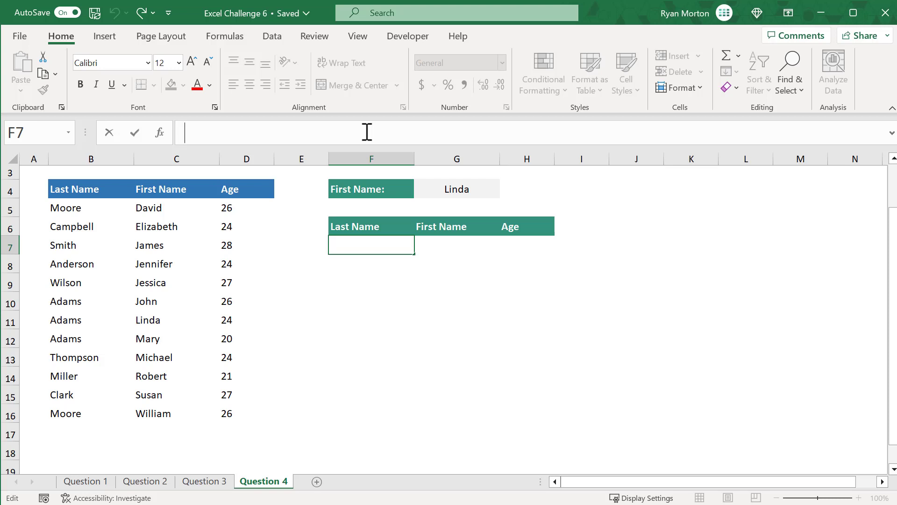
pyautogui.write('=fil')
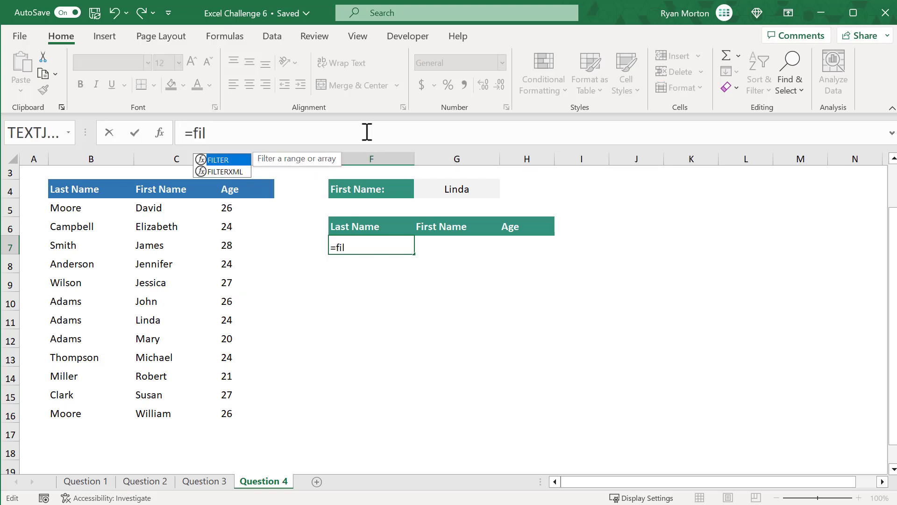
pyautogui.press('Tab')
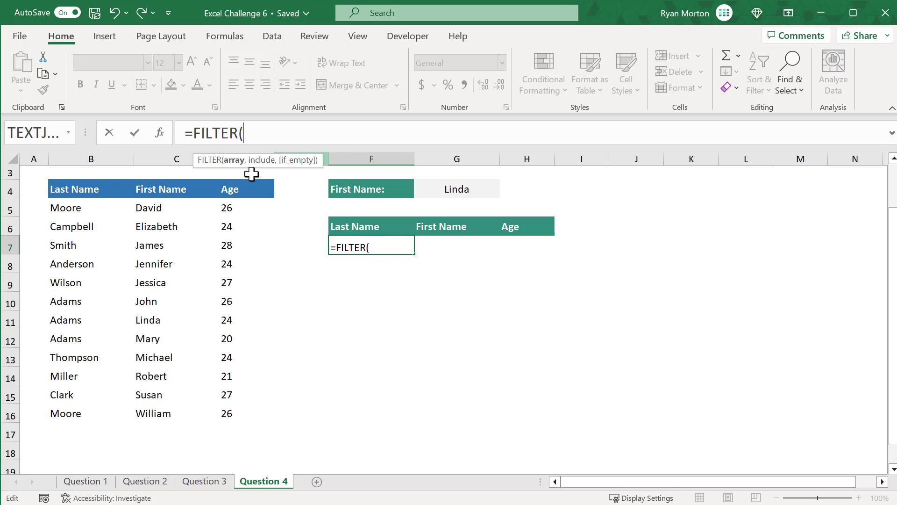
pyautogui.moveTo(106, 205); pyautogui.dragTo(240, 416)
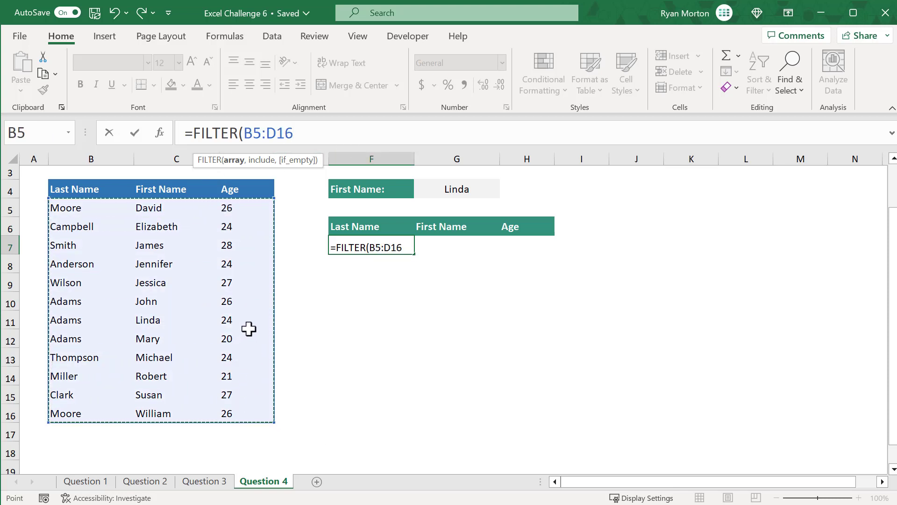
pyautogui.write(',')
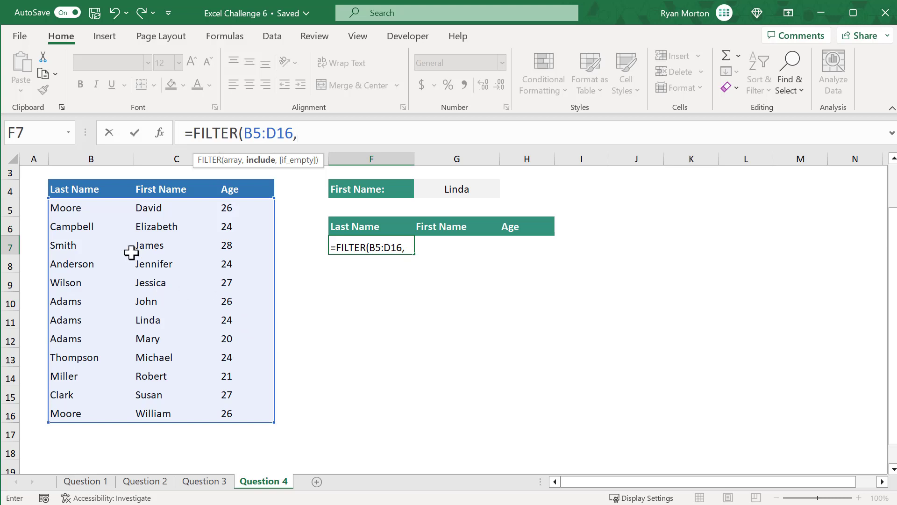
# Set the include condition to B5:B16 equal to a nested XLOOKUP that uses G4 as its lookup value
pyautogui.moveTo(100, 212); pyautogui.dragTo(90, 411)
pyautogui.write('=')
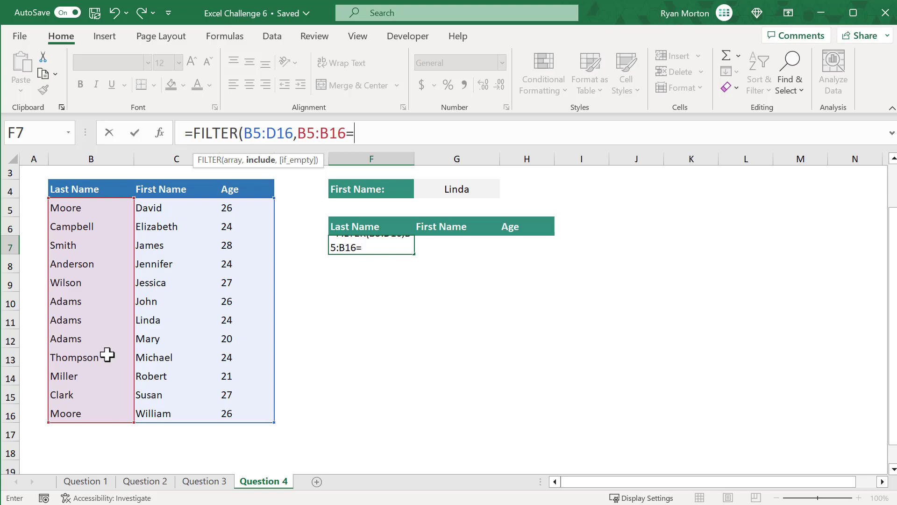
pyautogui.write('xlo')
pyautogui.press('Tab')
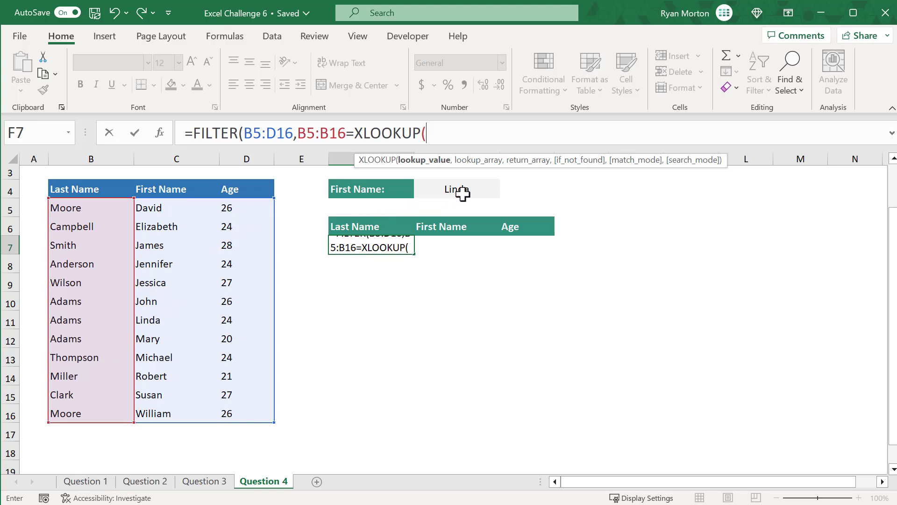
pyautogui.click(485, 189)
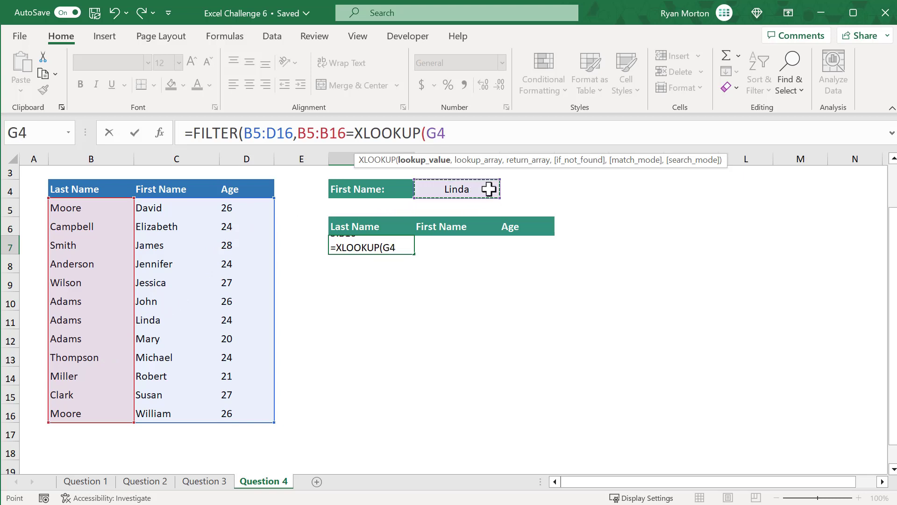
pyautogui.write(',')
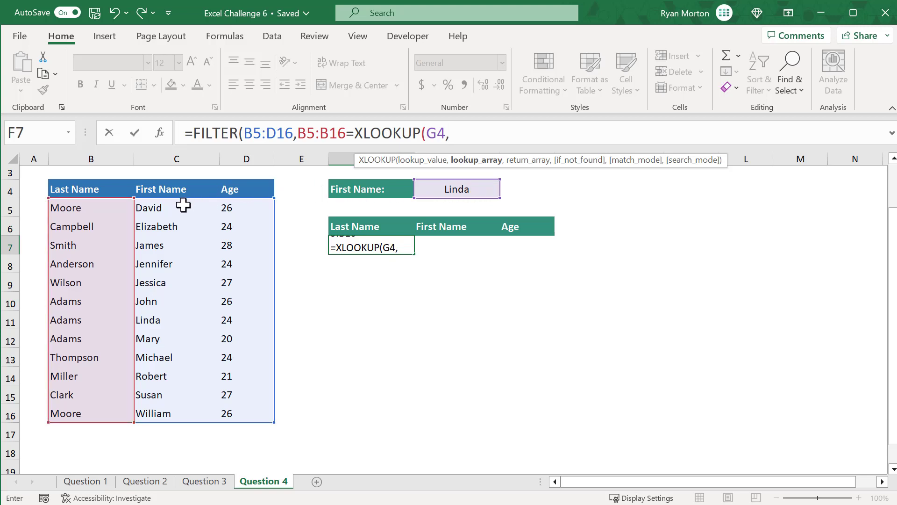
# Complete the XLOOKUP with lookup array C5:C16 and return array B5:B16, and enter the finished formula in F7
pyautogui.moveTo(186, 204); pyautogui.dragTo(180, 414)
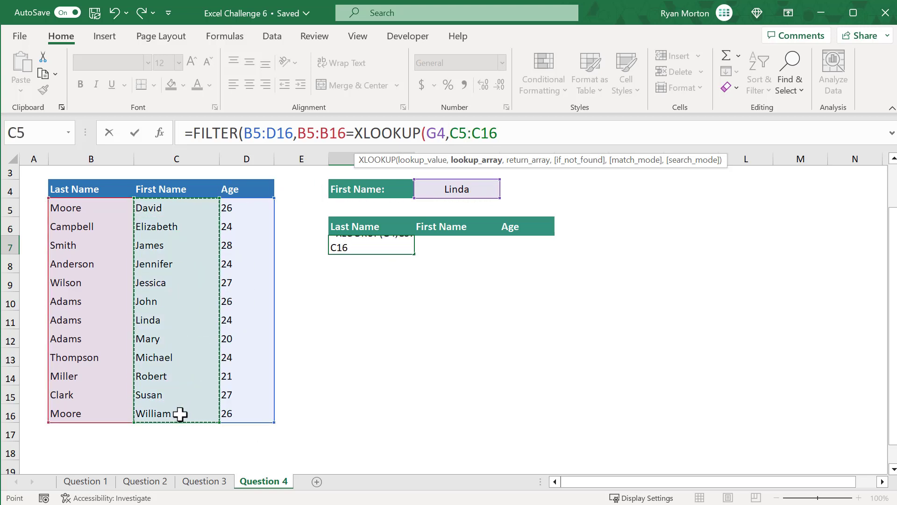
pyautogui.write(',')
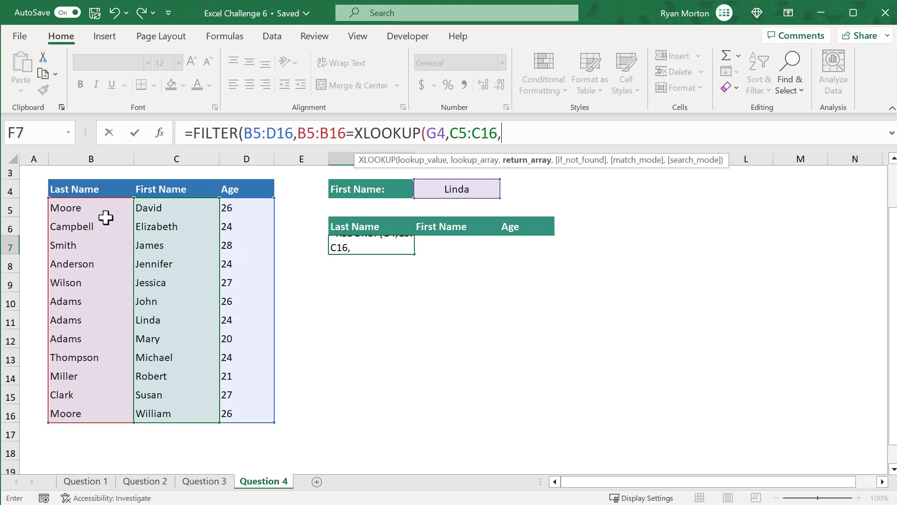
pyautogui.moveTo(111, 209); pyautogui.dragTo(100, 408)
pyautogui.write(')')
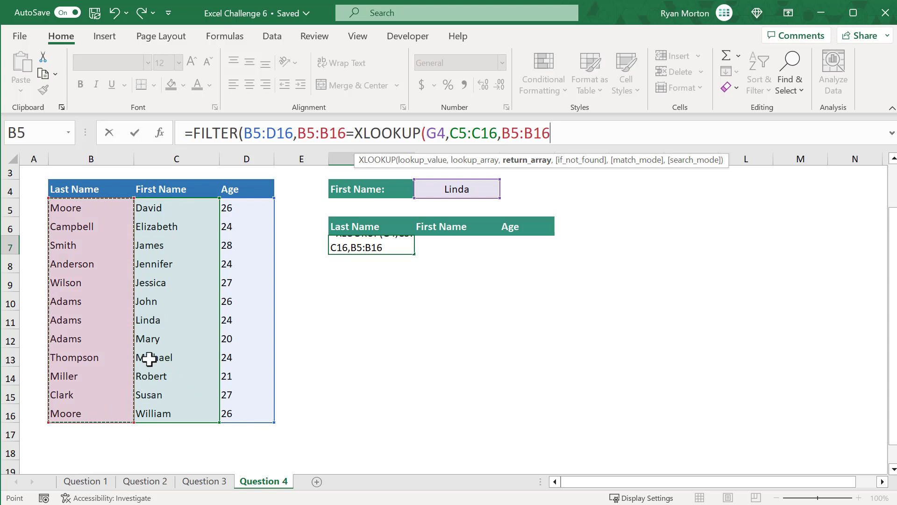
pyautogui.write(')')
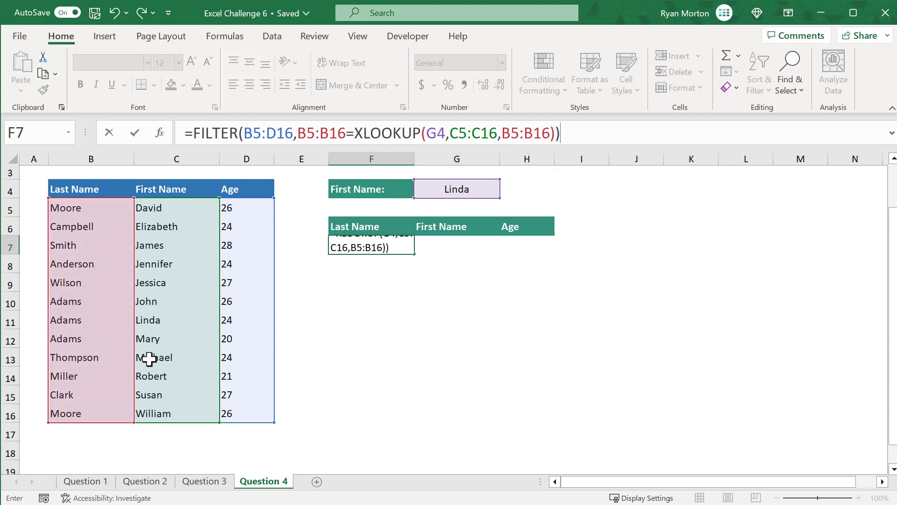
pyautogui.press('Return')
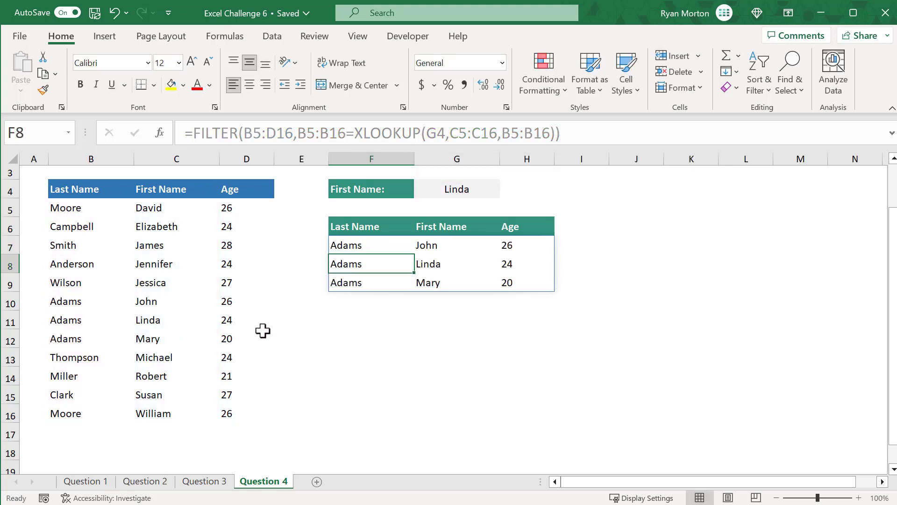
pyautogui.click(369, 245)
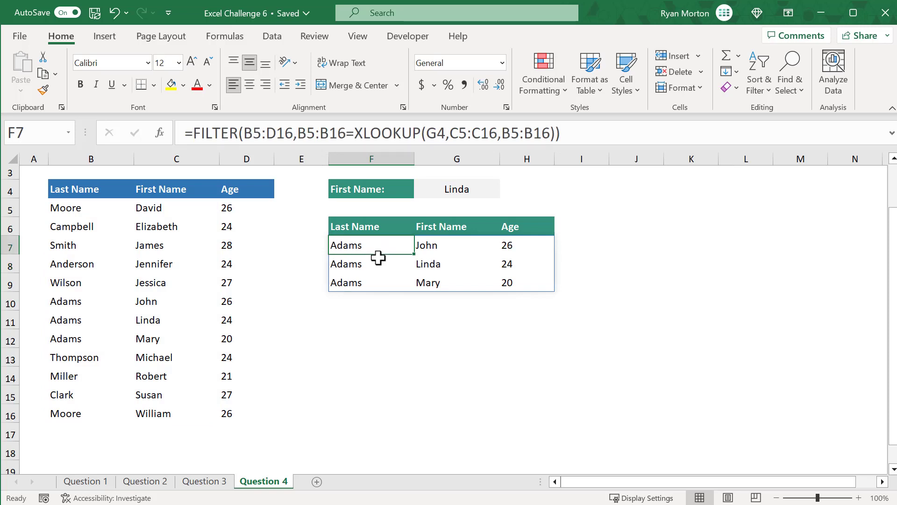